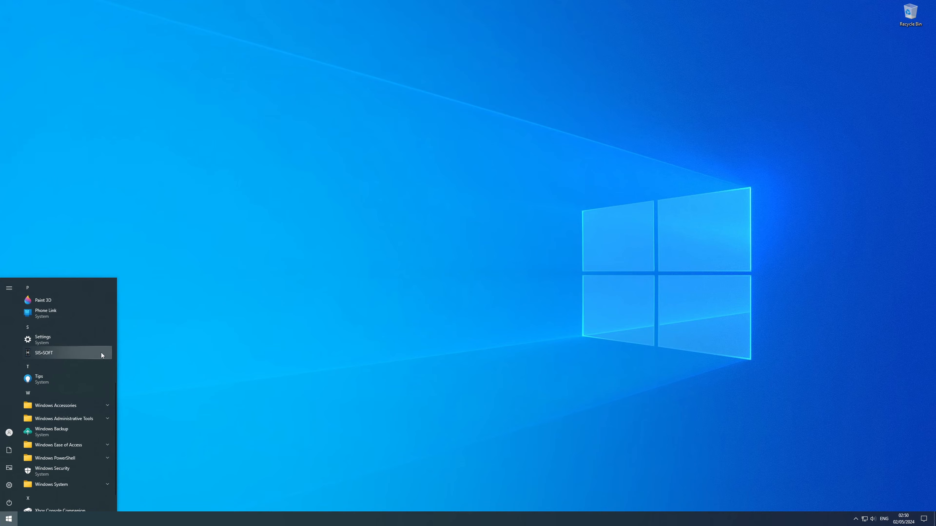
Step: Launch SIS•SOFT, bring up its main window from the notification area and maximize it
left_click(101, 353)
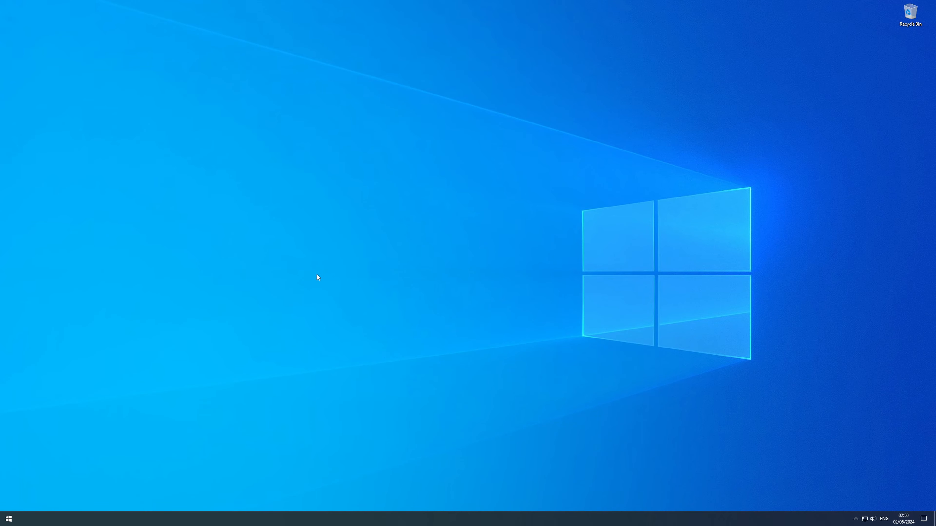
left_click(853, 521)
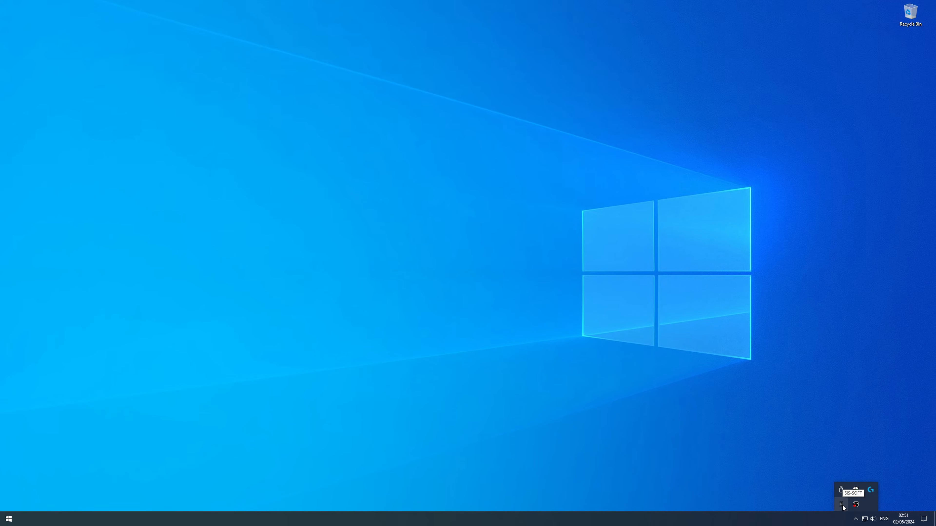
left_click(842, 505)
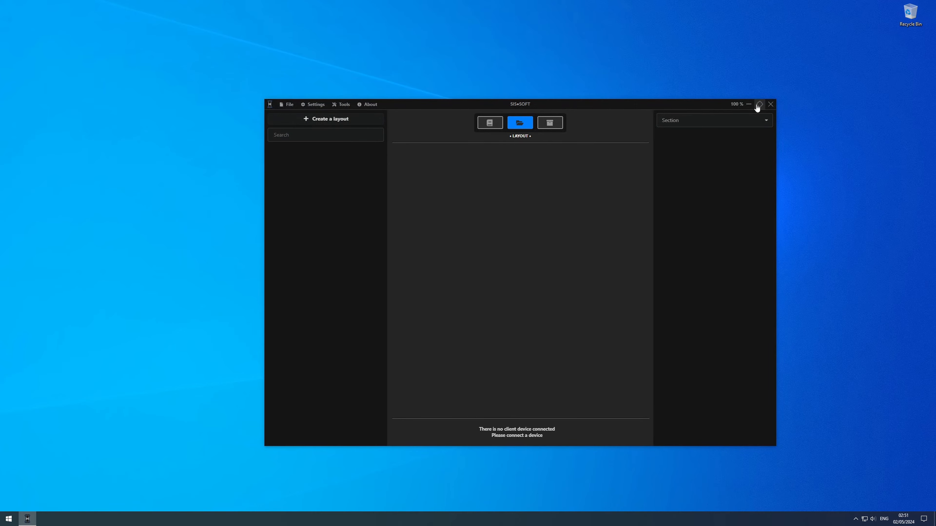
left_click(758, 106)
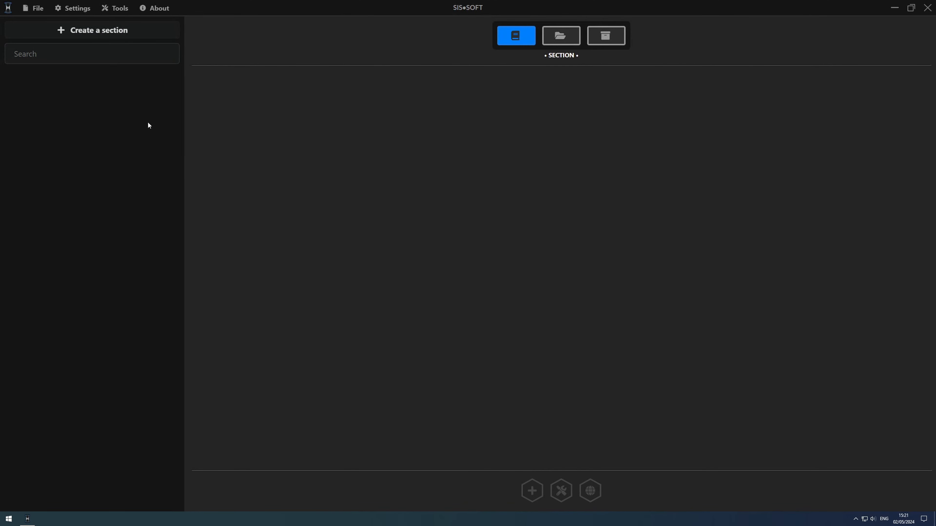
Step: Create a section titled Software
left_click(91, 35)
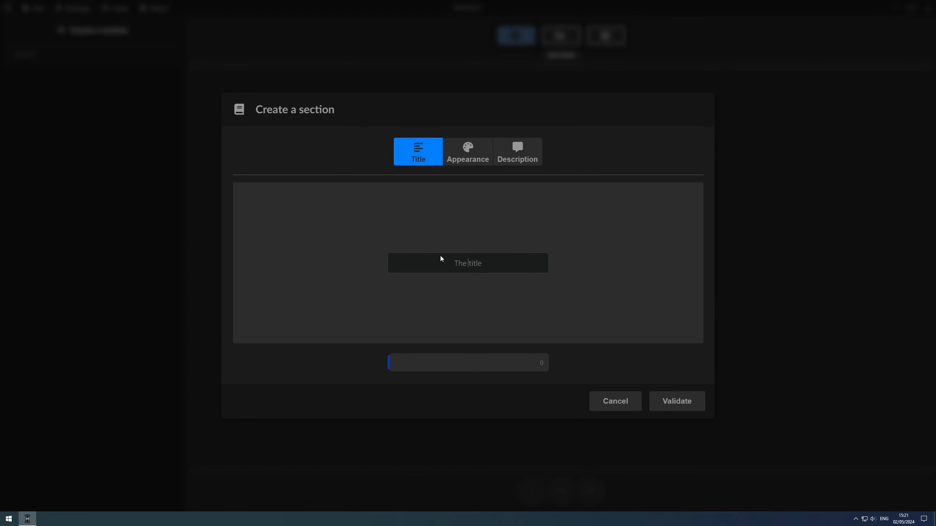
type("Software")
left_click(678, 408)
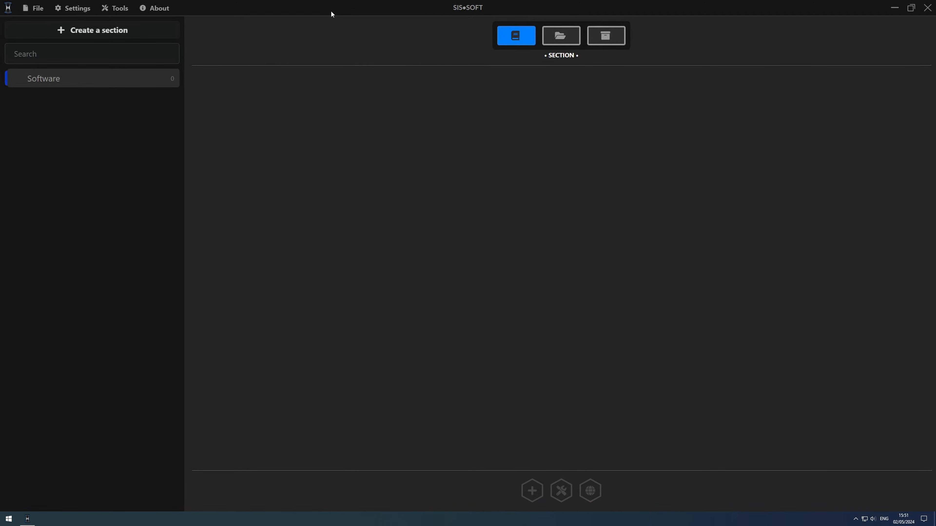
Step: Add the Blender desktop shortcut to the Software section, shrinking the window to reach the desktop and maximizing it again
left_click(151, 85)
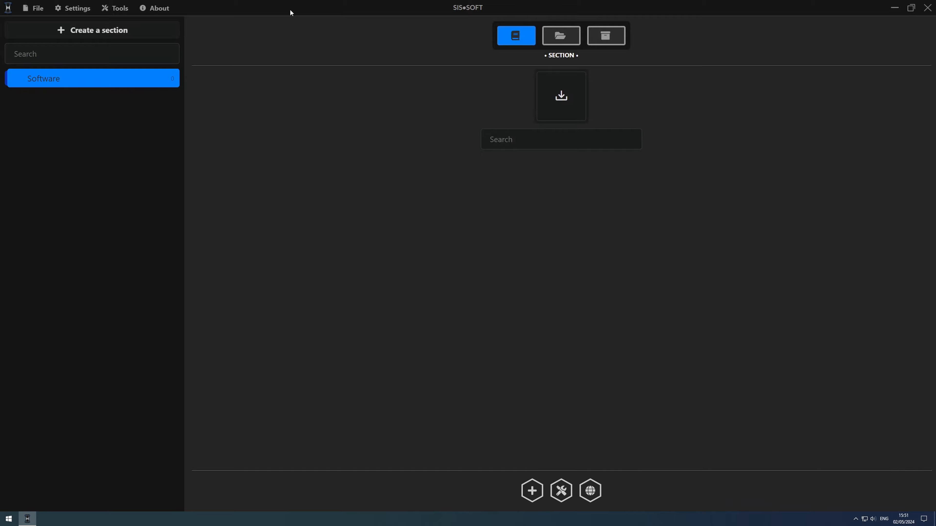
double_click(291, 13)
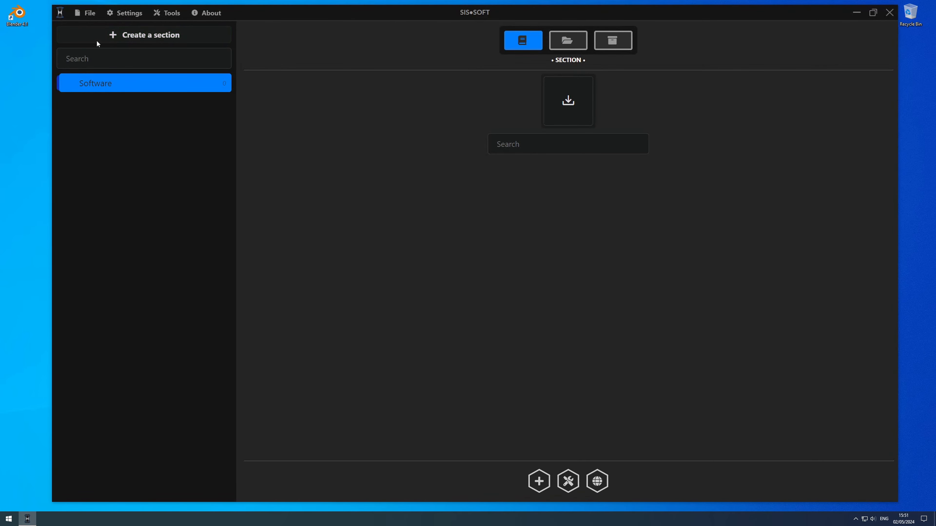
left_click_drag(17, 14, 568, 101)
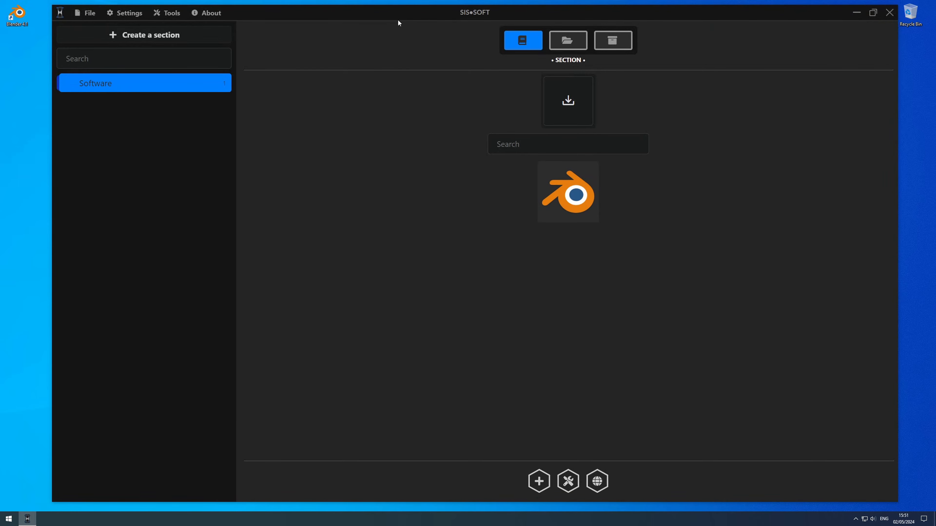
double_click(388, 16)
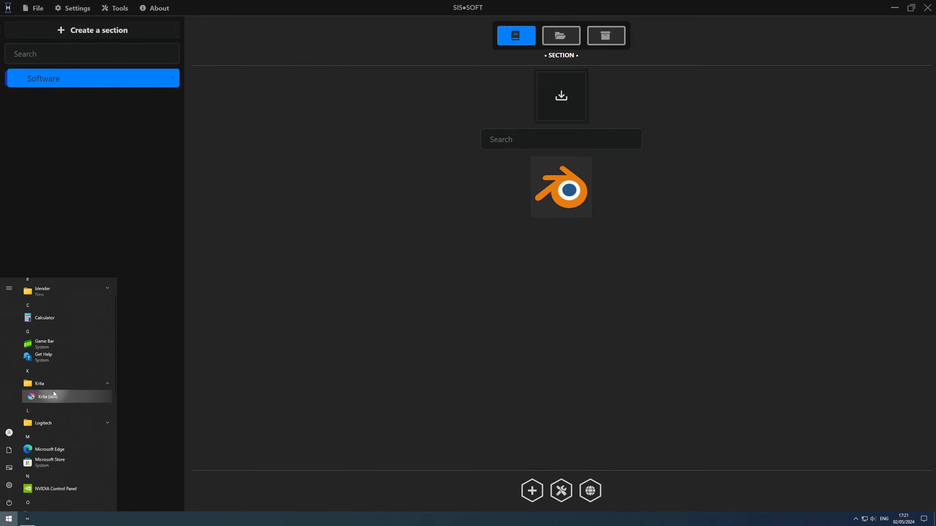
Step: Open the file location of Krita (x64) and add its shortcut to the Software section
right_click(52, 397)
mouse_move(84, 410)
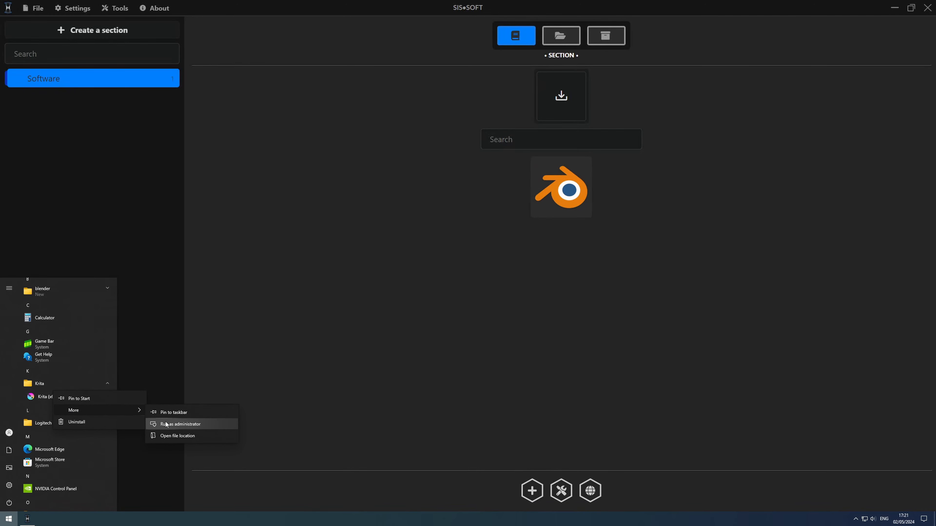
left_click(178, 436)
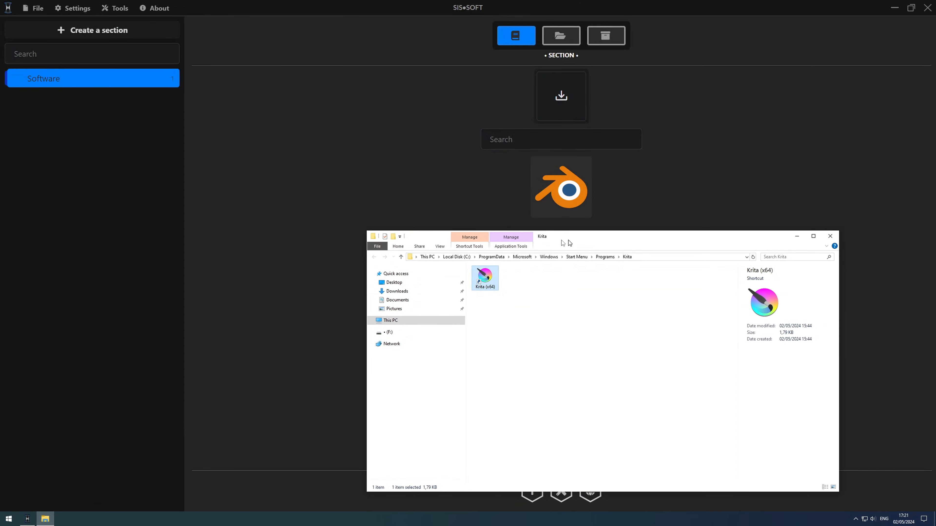
left_click_drag(445, 287, 475, 377)
left_click_drag(391, 411, 559, 100)
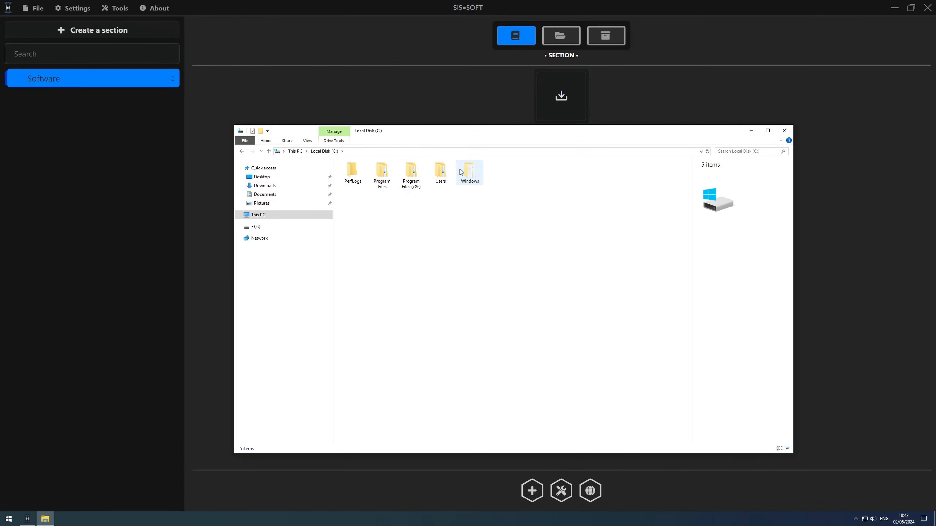
Step: Add LaunchTM.exe from C:\Windows\System32 to the Software section
double_click(460, 172)
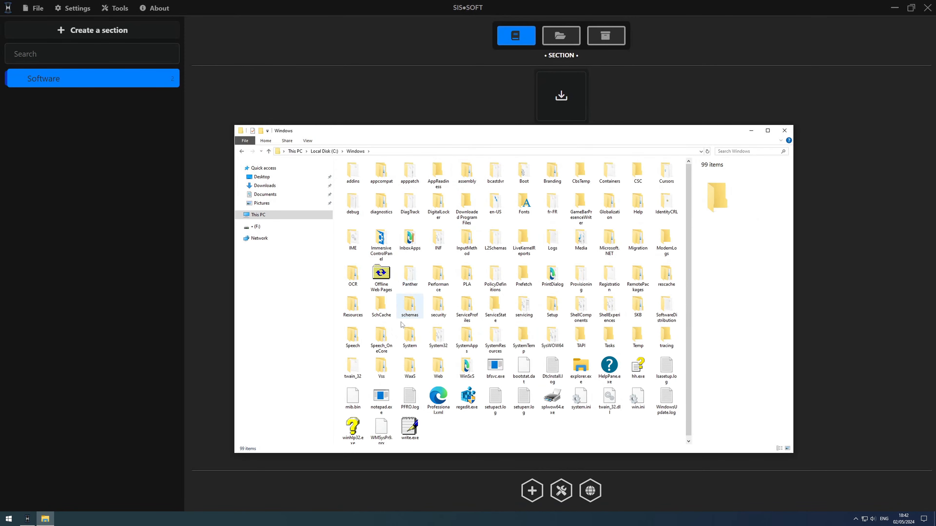
double_click(438, 336)
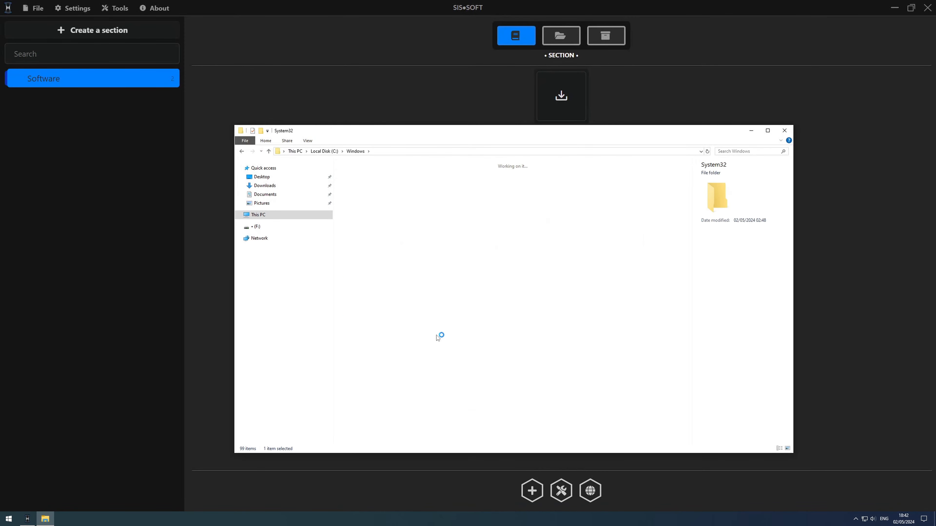
scroll(524, 219, "down", 15)
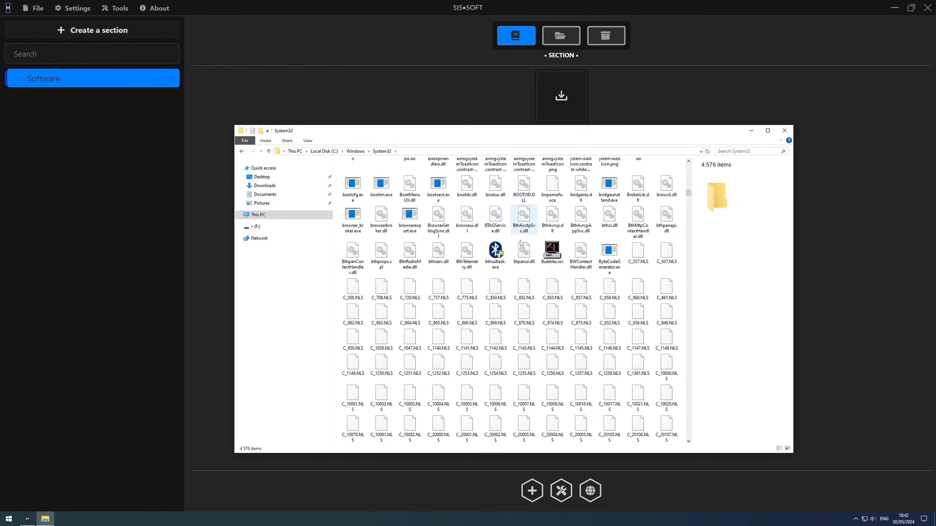
scroll(521, 244, "down", 3)
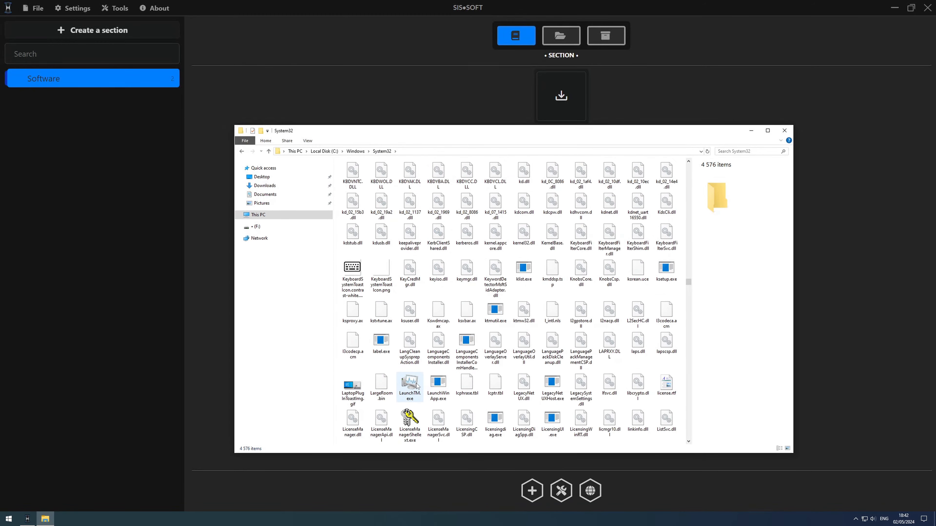
left_click_drag(410, 385, 562, 107)
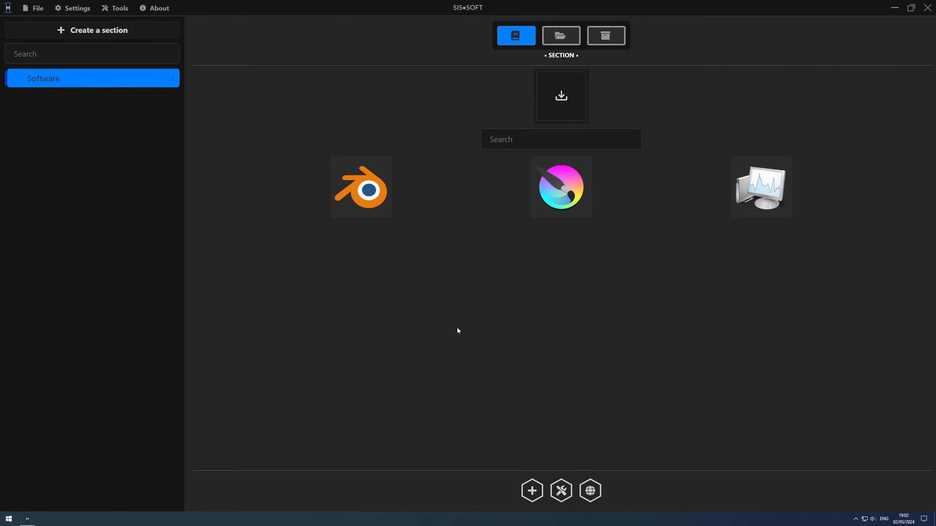
Step: Start a new layout titled Software and open its appearance options
left_click(560, 35)
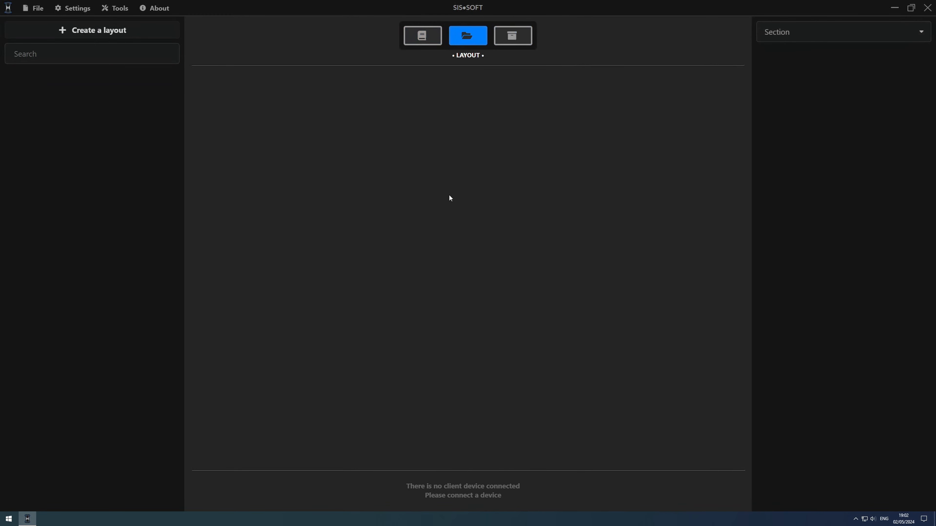
left_click(142, 35)
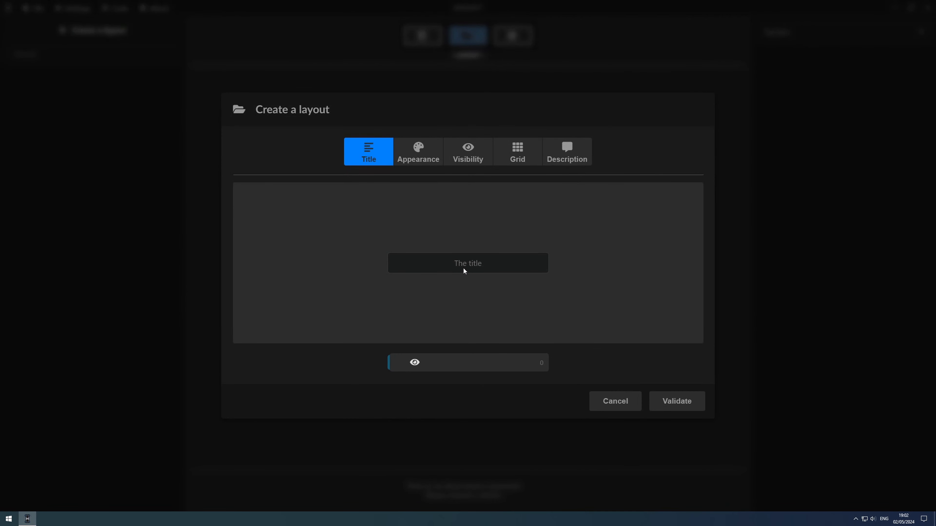
type("Software")
left_click(422, 151)
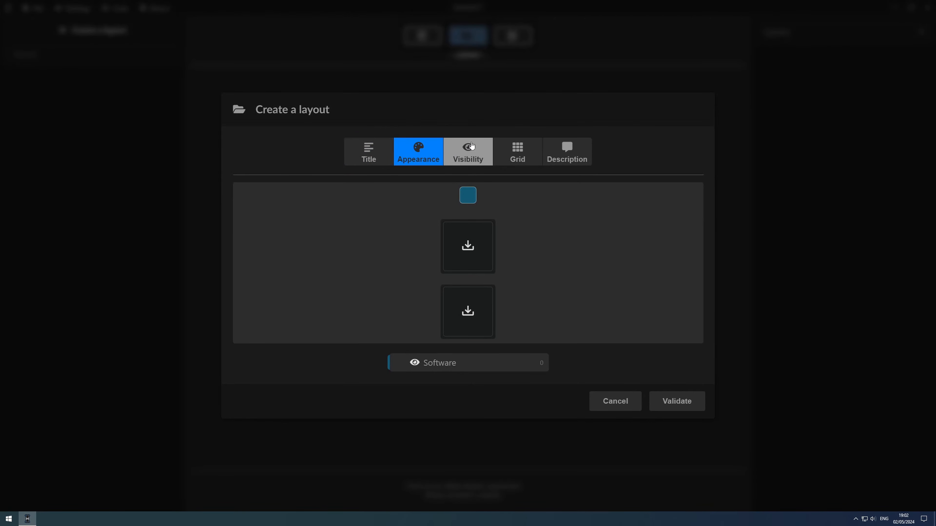
Step: Set the new layout's grid to 2 rows and create the layout
left_click(520, 151)
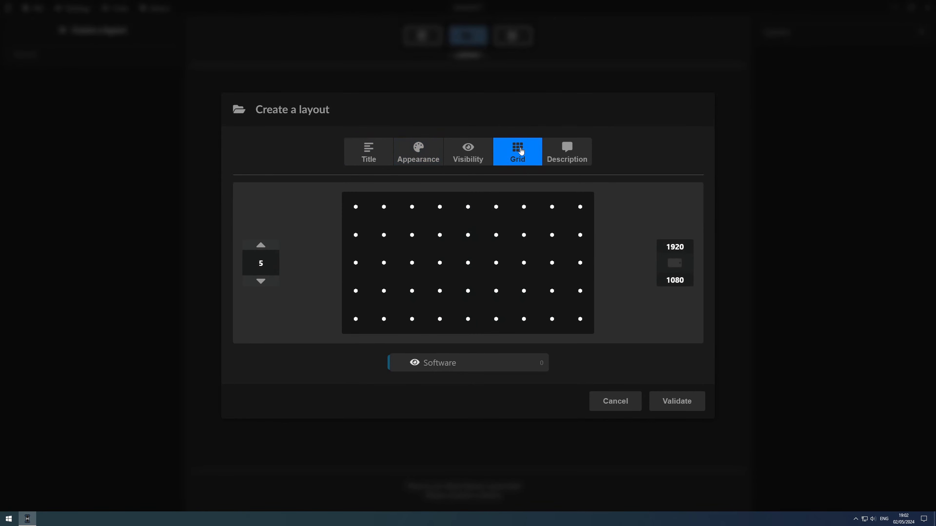
left_click(270, 246)
left_click(270, 246)
left_click(270, 246)
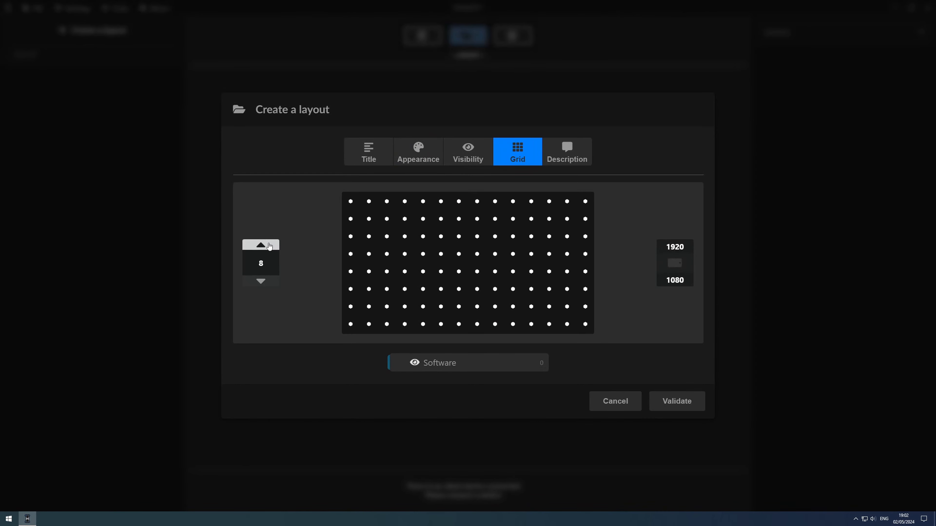
left_click(270, 247)
left_click(262, 282)
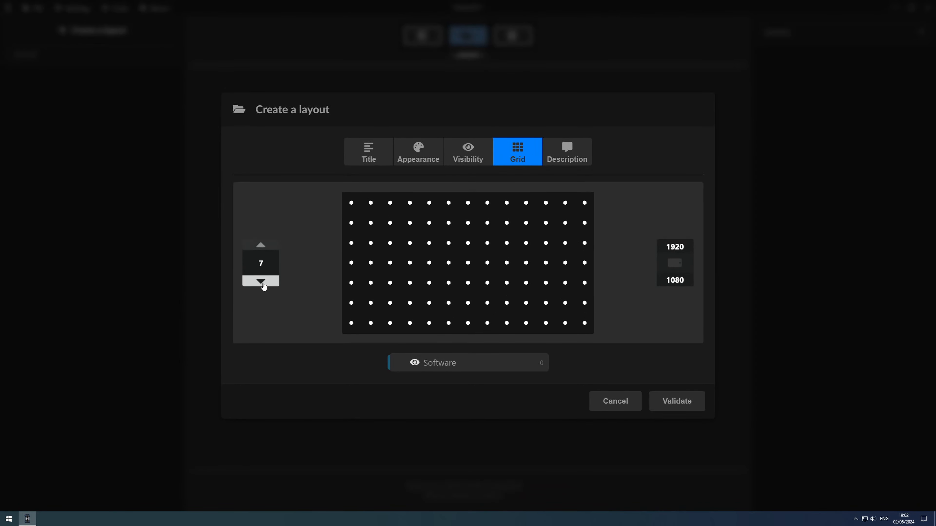
left_click(263, 282)
left_click(263, 282)
left_click(263, 283)
left_click(262, 282)
left_click(263, 283)
left_click(263, 283)
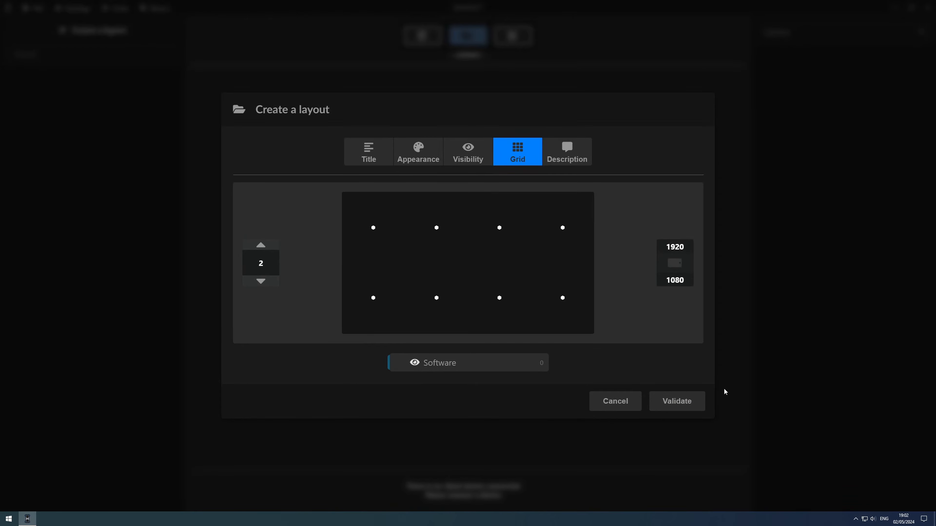
left_click(702, 402)
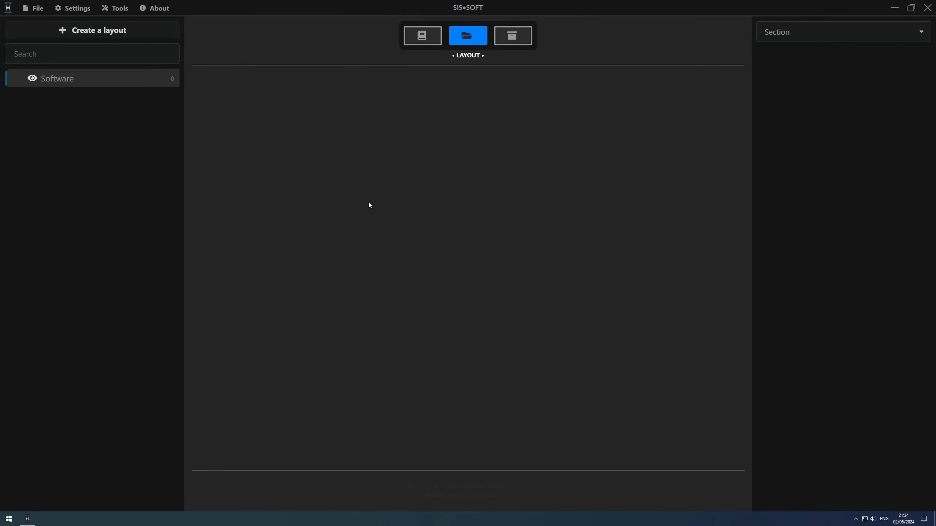
Step: Open the Software layout and display the shortcuts of the Software section beside it
left_click(136, 88)
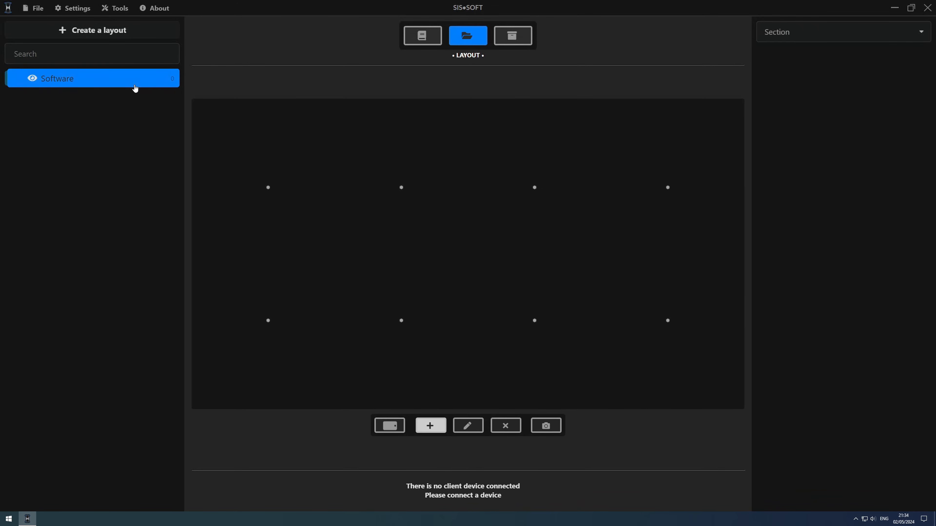
left_click(828, 41)
left_click(833, 52)
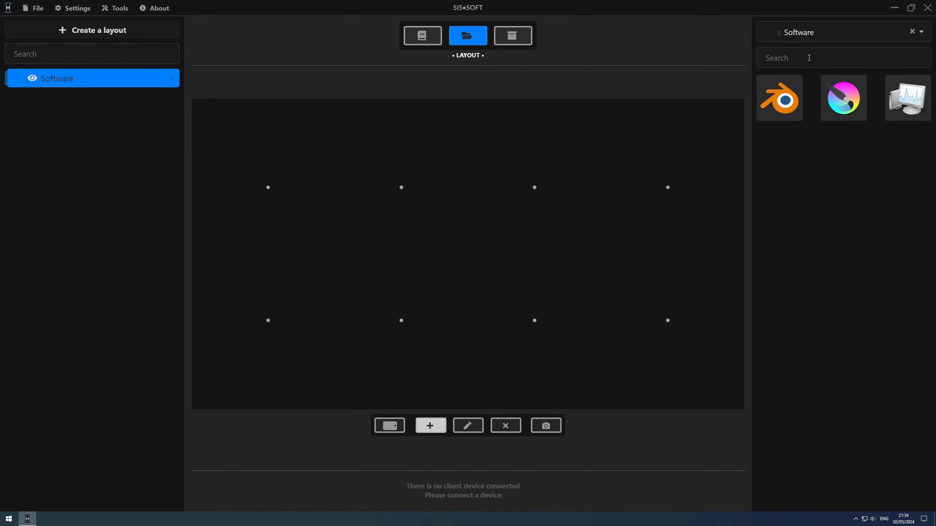
Step: Place Blender and Krita in the first two cells of the upper grid row and LaunchTM in the last cell of the lower row
left_click_drag(779, 97, 245, 217)
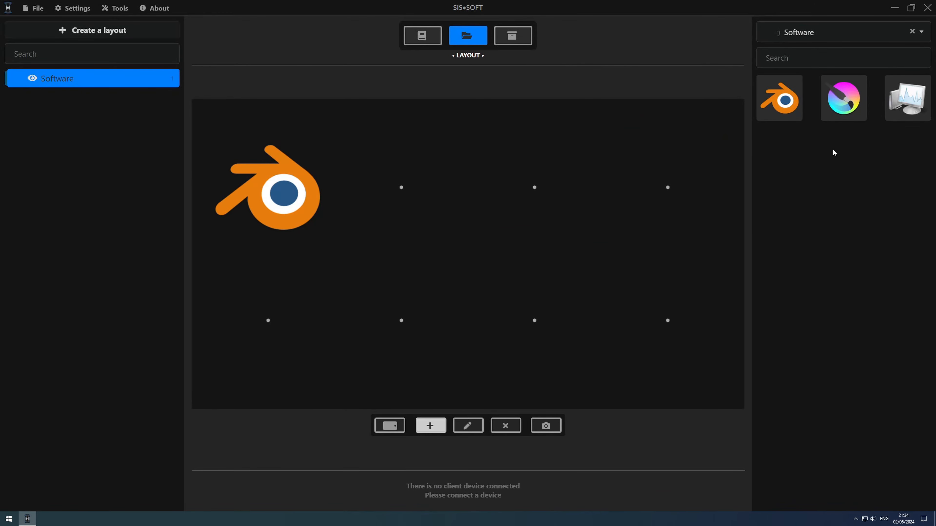
left_click_drag(844, 100, 422, 188)
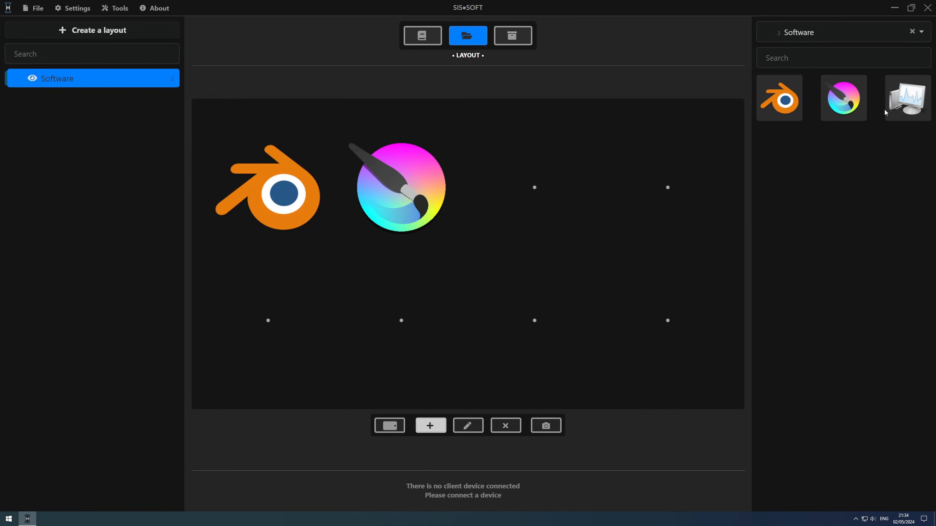
left_click_drag(886, 112, 668, 317)
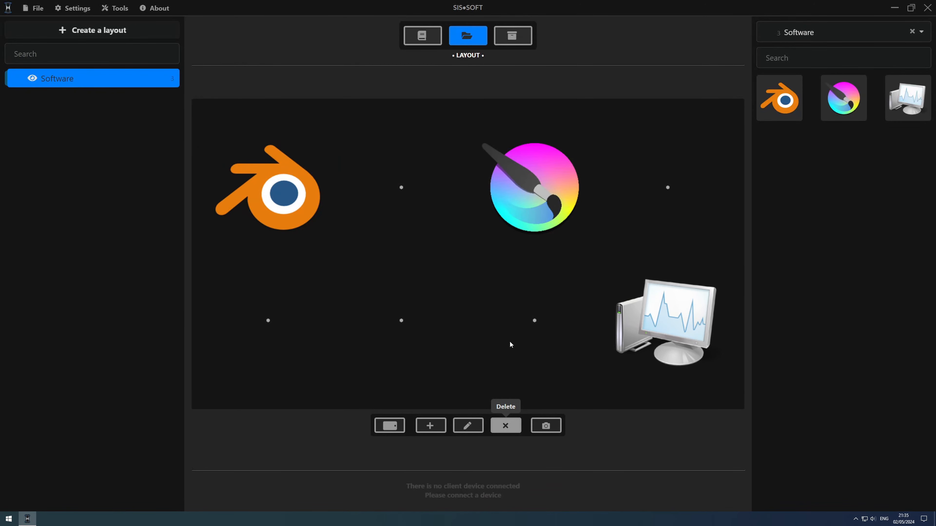
Step: Try to delete the Krita item from the third cell of the upper grid row
left_click(510, 426)
left_click(523, 218)
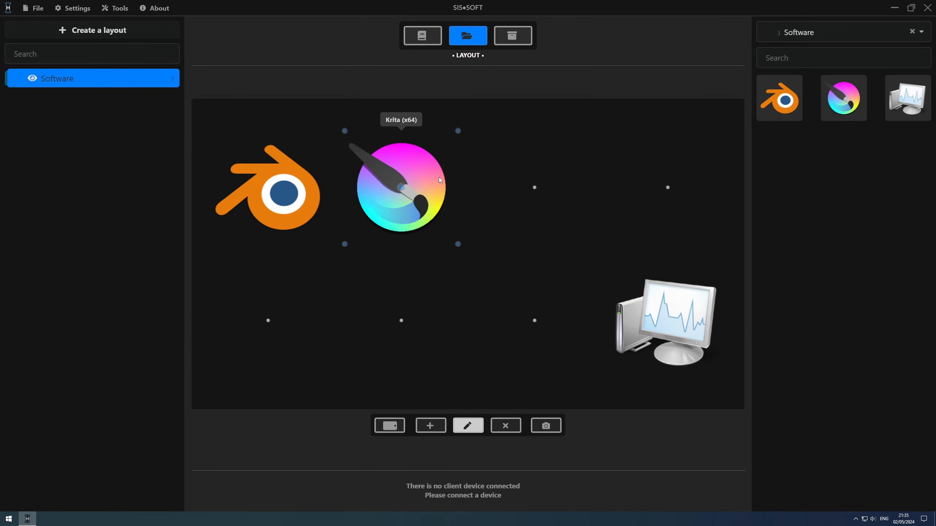
Step: Move the Krita item to the third cell of the upper row and enlarge it to span two by two cells
left_click_drag(401, 188, 514, 187)
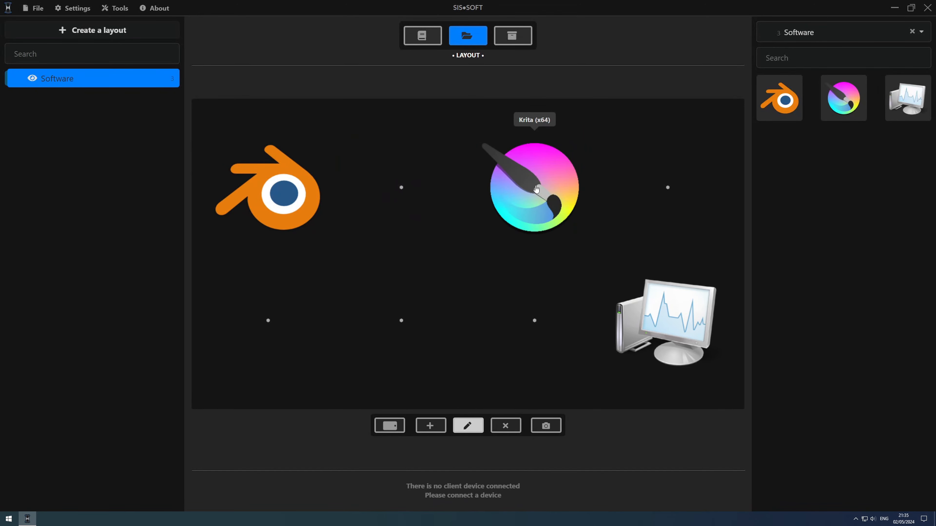
left_click(469, 427)
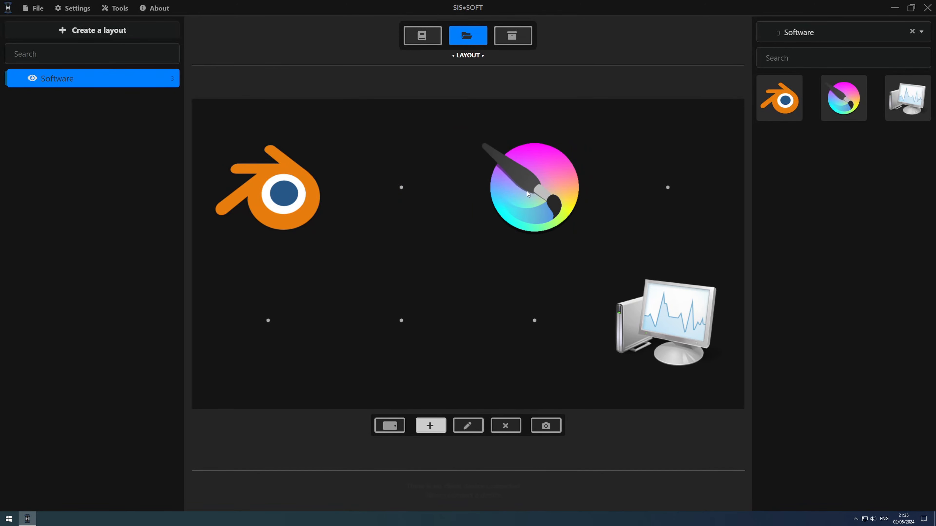
left_click(470, 427)
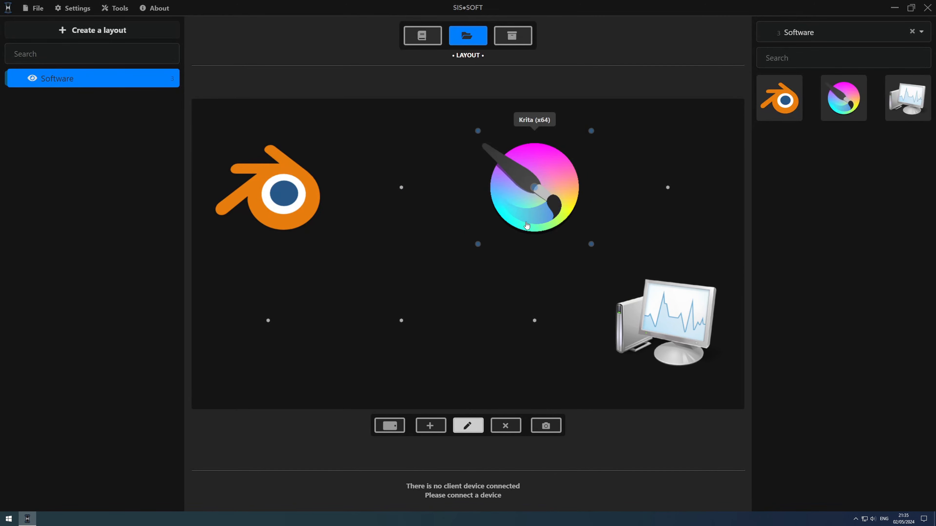
left_click_drag(478, 244, 399, 327)
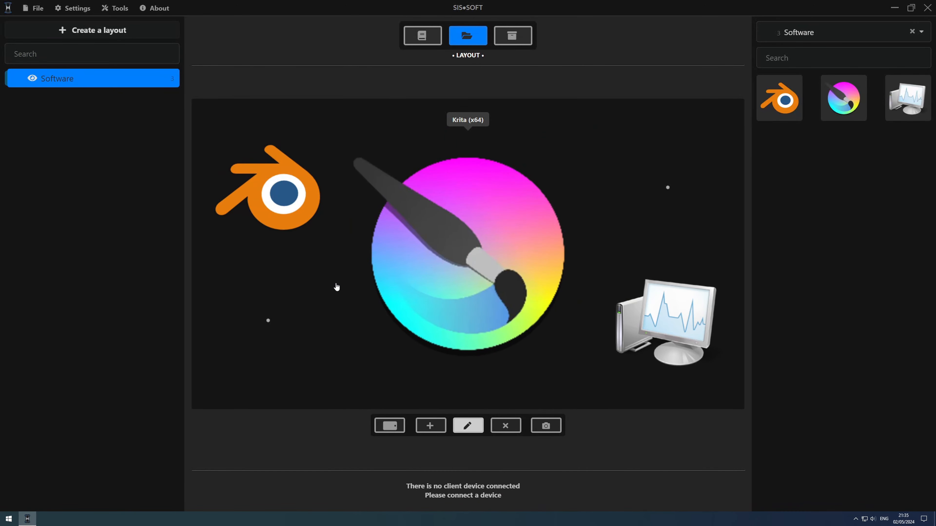